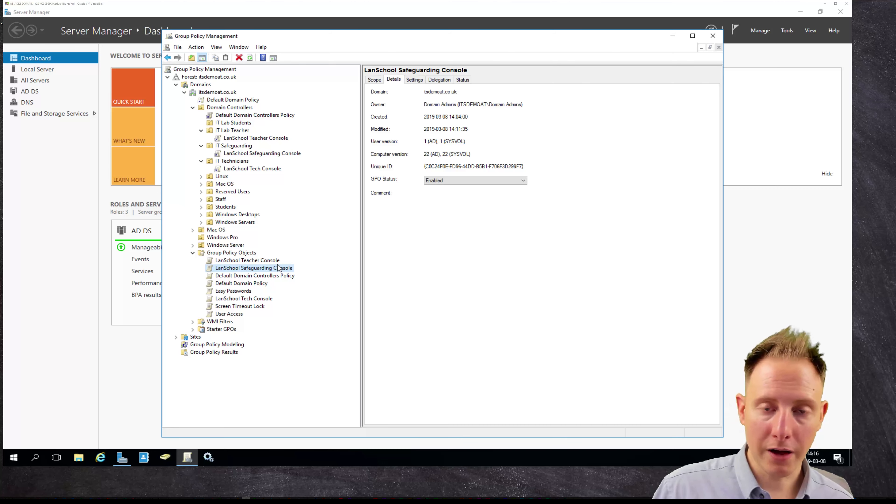
# Bring up the actions menu for the domain's Group Policy Objects container.
pyautogui.rightClick(247, 255)
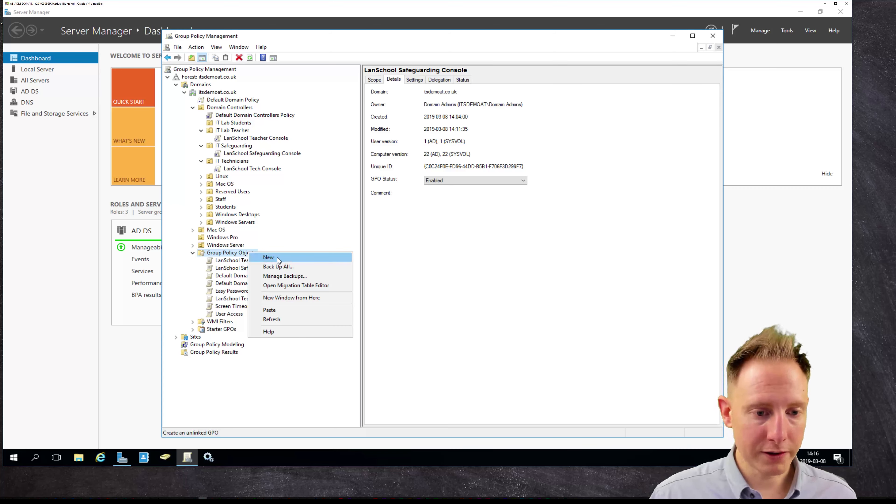
# Add a GPO called 'LanSchool Student Clients' to the Group Policy Objects list.
pyautogui.click(289, 259)
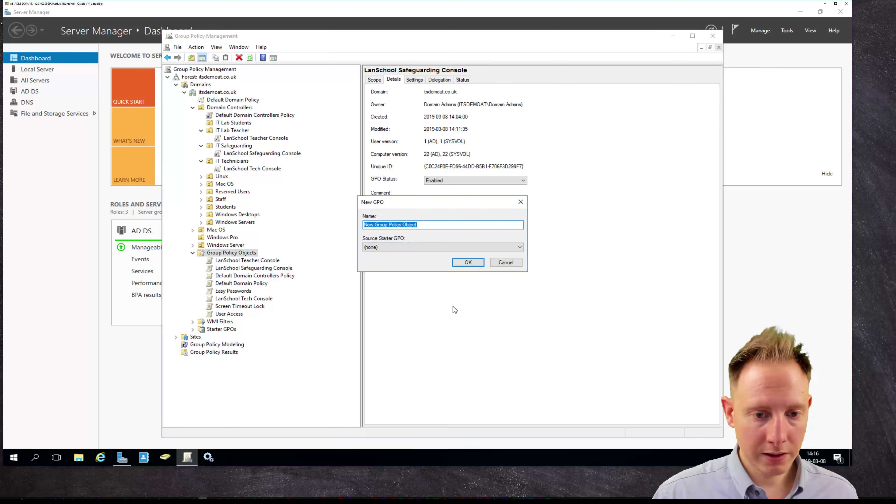
pyautogui.write('LanSchool')
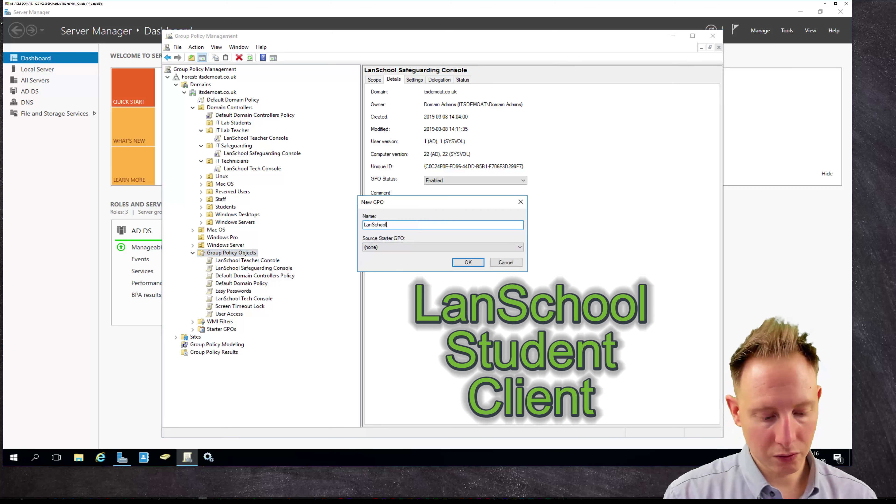
pyautogui.write(' Student Clients')
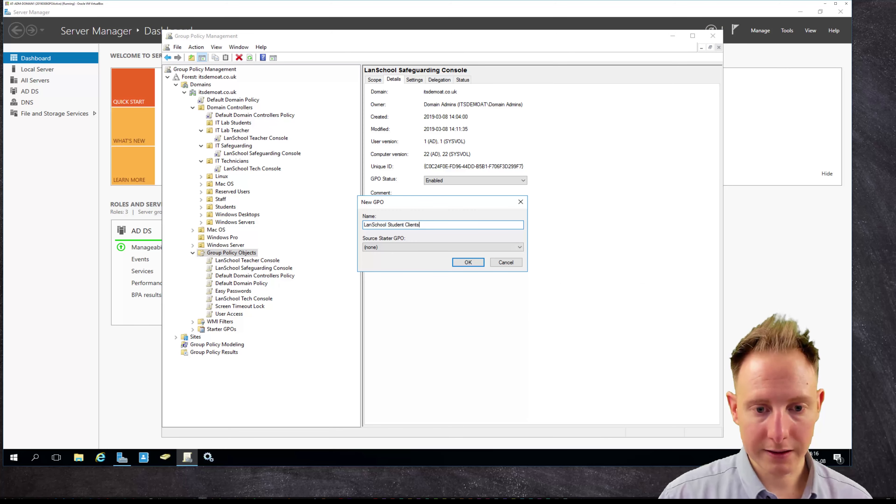
pyautogui.press('Return')
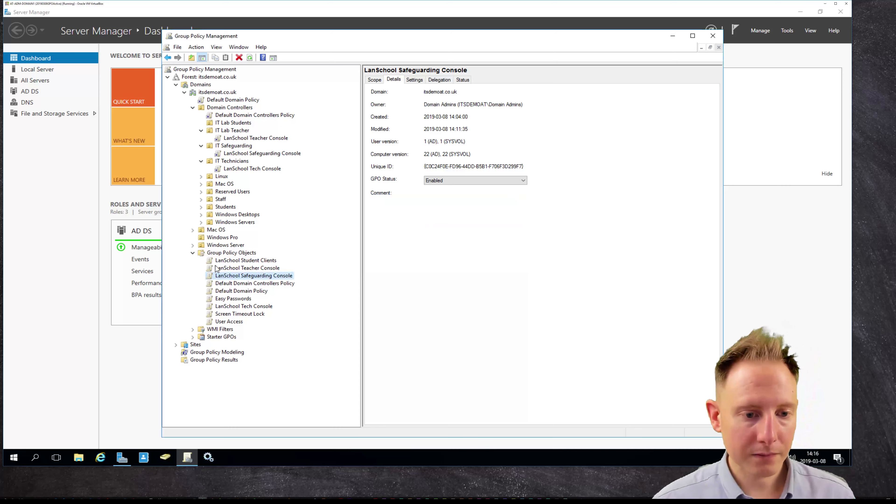
# Open the LanSchool Student Clients GPO in Group Policy Management Editor.
pyautogui.rightClick(272, 261)
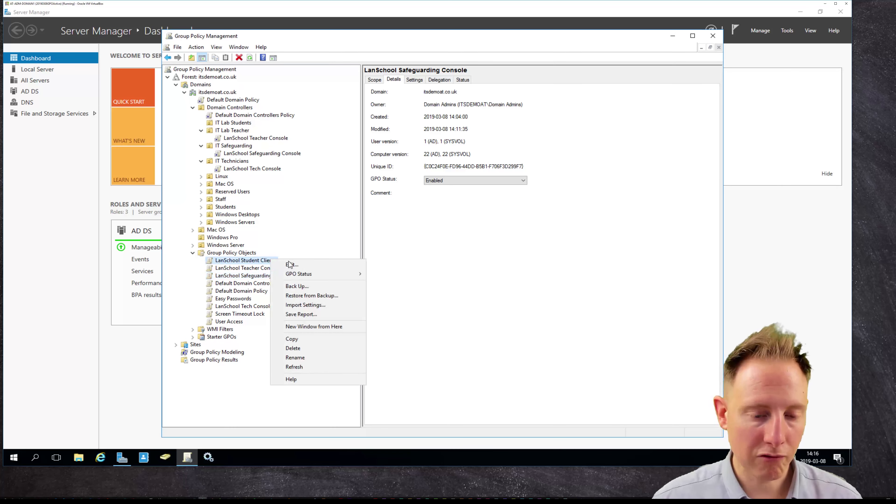
pyautogui.click(314, 266)
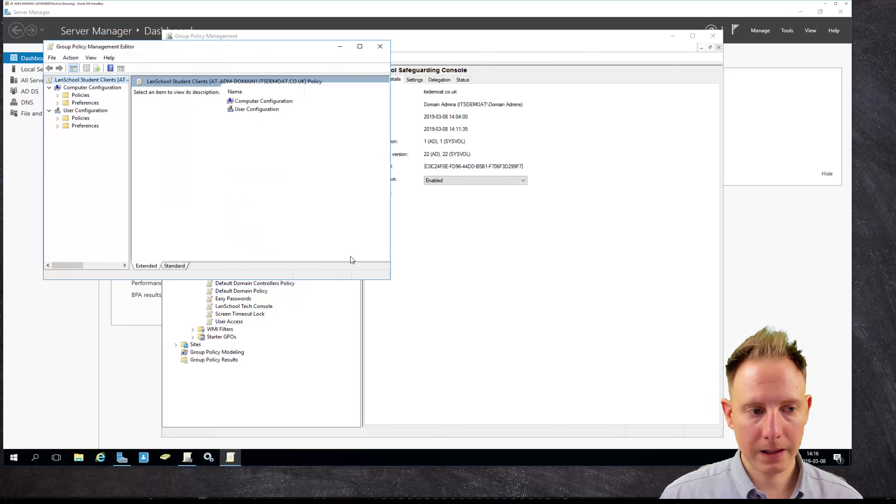
pyautogui.moveTo(181, 51); pyautogui.dragTo(411, 108)
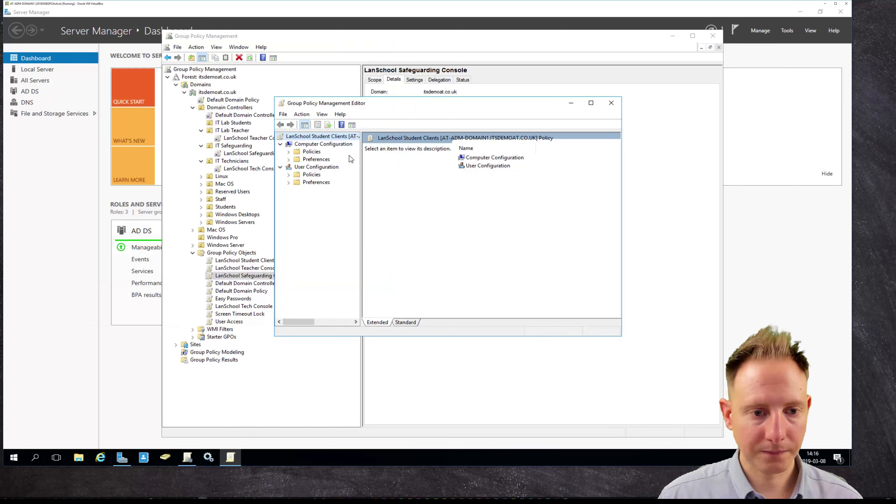
# Add the Student installer as a new Computer Configuration software installation package.
pyautogui.click(289, 152)
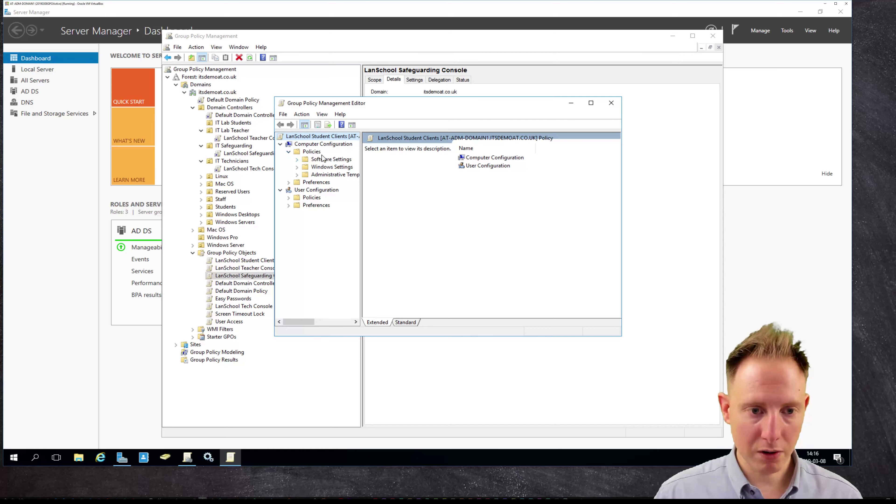
pyautogui.click(296, 160)
pyautogui.click(337, 167)
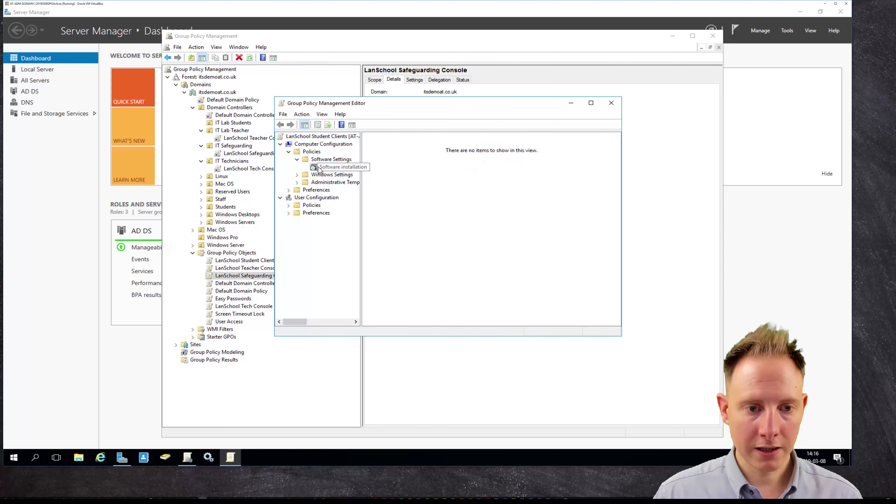
pyautogui.rightClick(337, 171)
pyautogui.moveTo(370, 175)
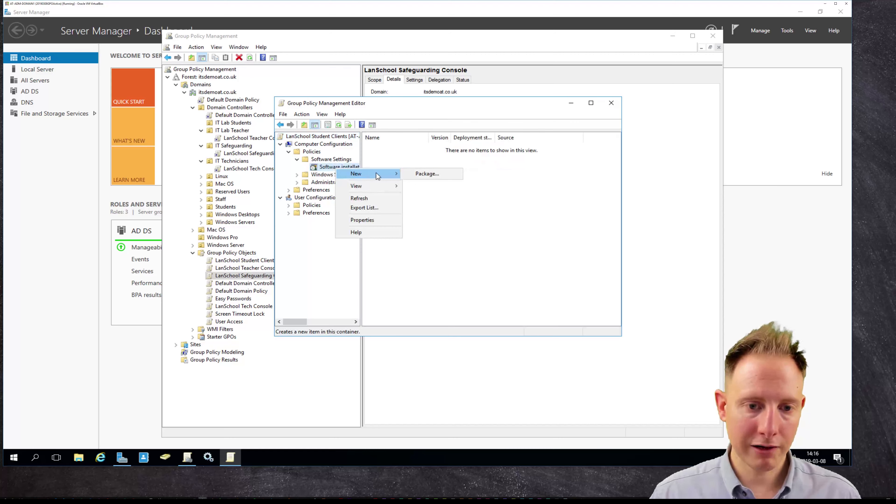
pyautogui.click(449, 175)
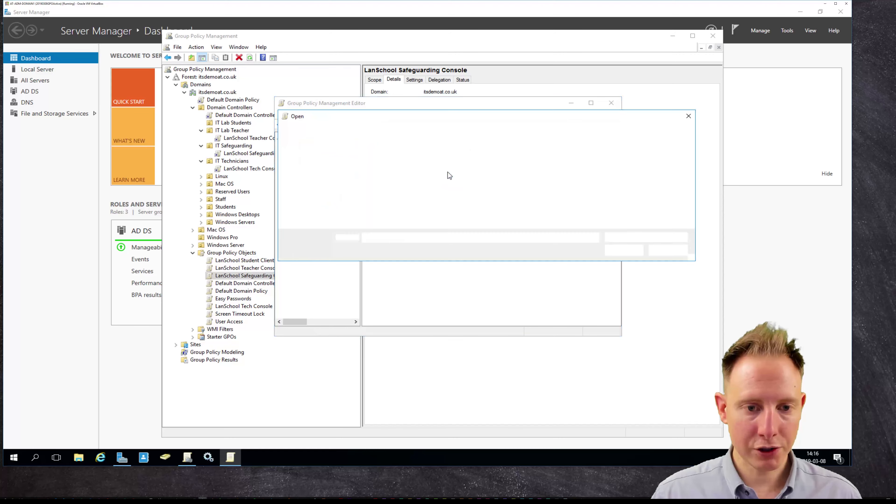
pyautogui.click(373, 197)
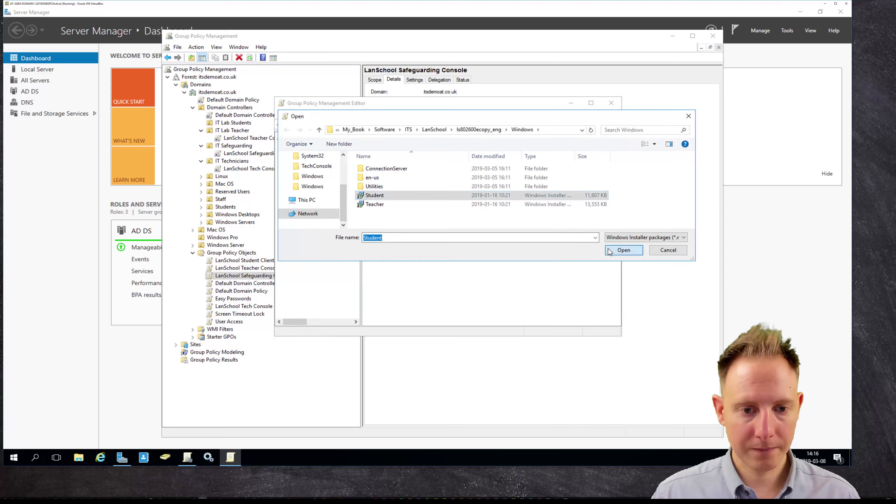
pyautogui.press('Return')
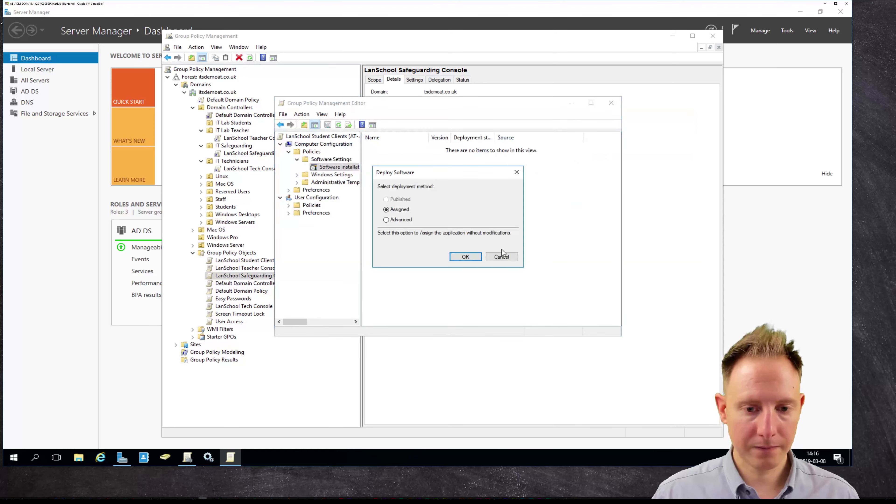
# Deploy the package as Assigned, then view Install Options under LanSchool Student 64 Bit Options.
pyautogui.click(465, 257)
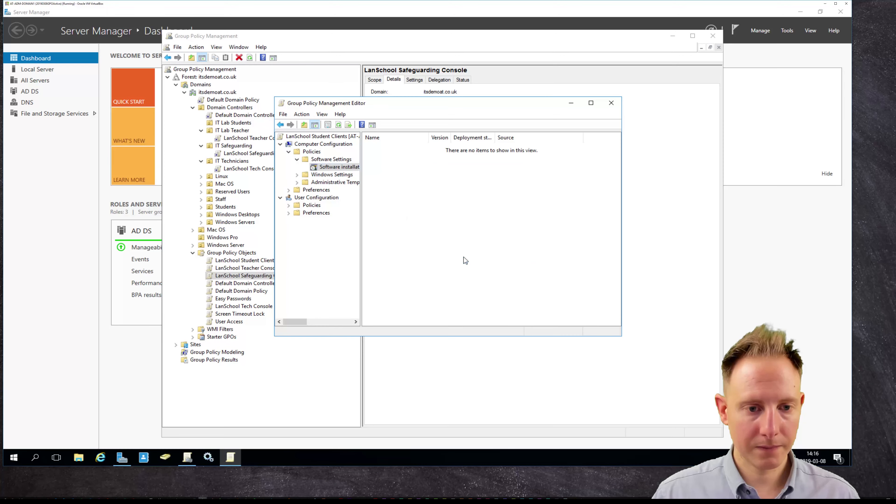
pyautogui.click(297, 183)
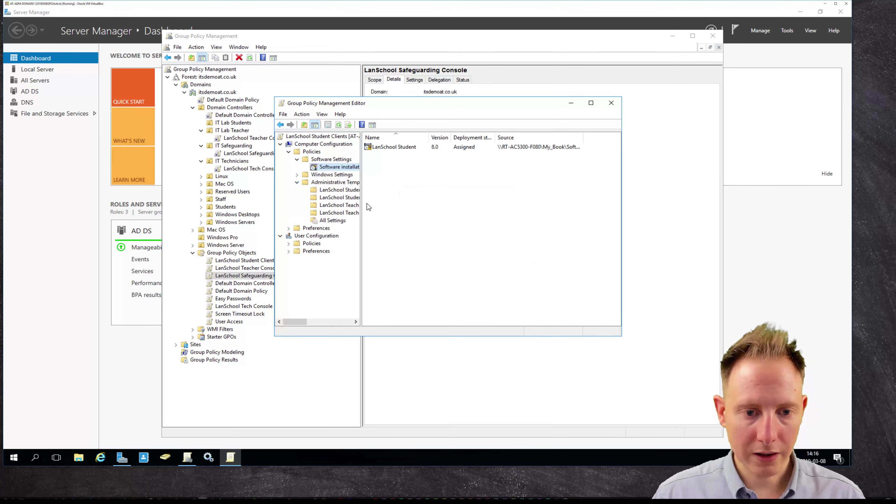
pyautogui.moveTo(361, 203); pyautogui.dragTo(391, 203)
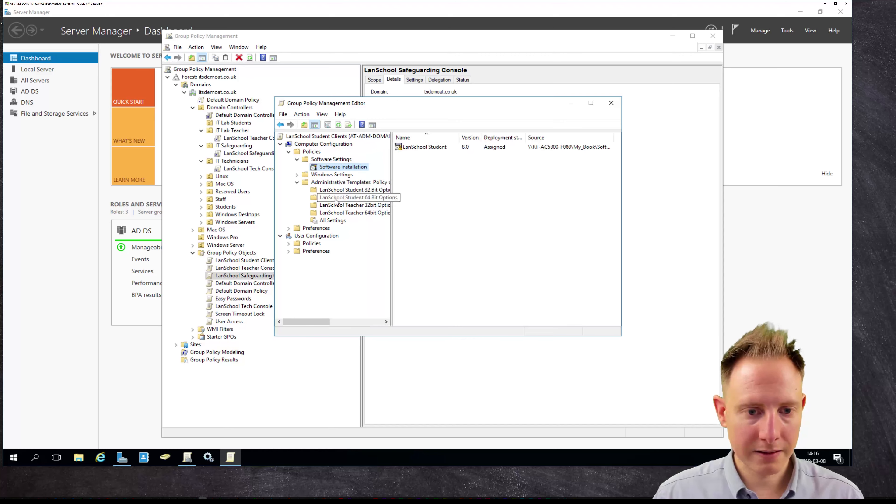
pyautogui.click(353, 198)
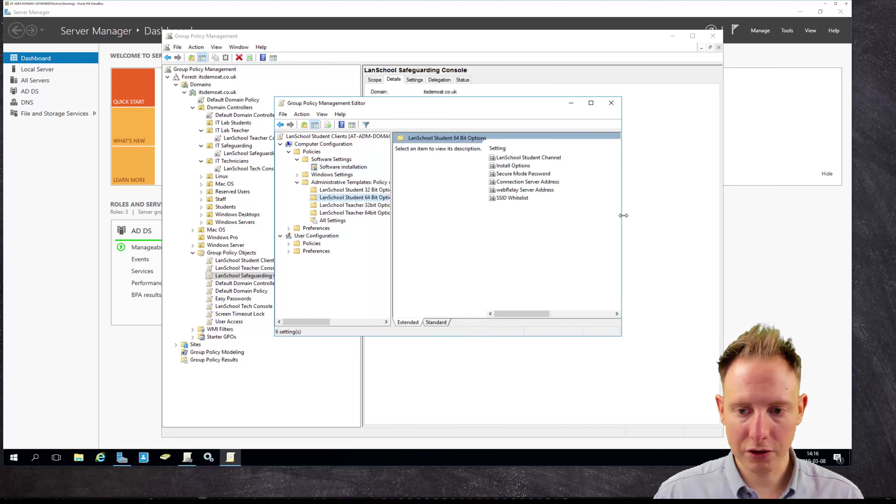
pyautogui.moveTo(621, 216); pyautogui.dragTo(729, 219)
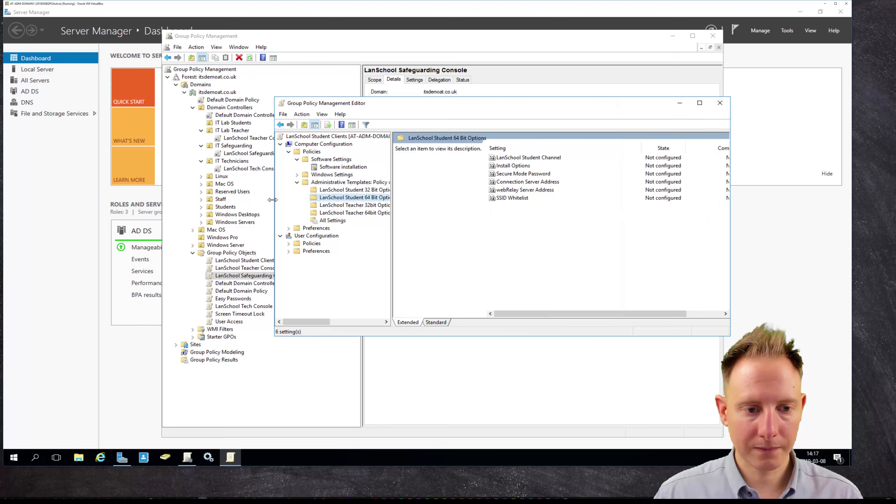
pyautogui.moveTo(275, 202); pyautogui.dragTo(210, 202)
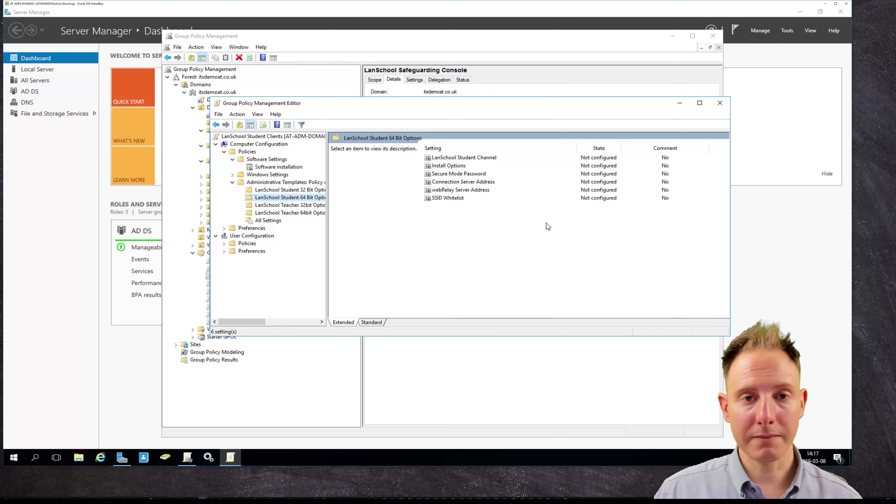
pyautogui.click(454, 166)
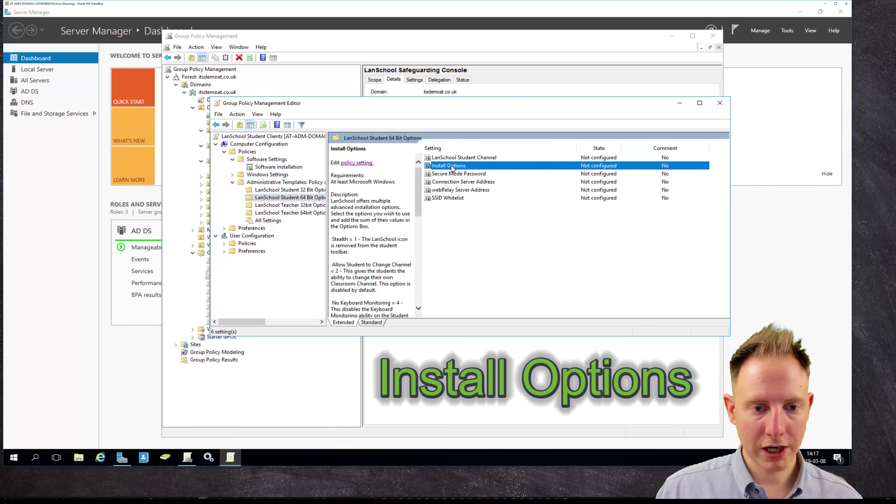
# Enable the Install Options policy with Installation Options set to 528, apply and close.
pyautogui.click(351, 164)
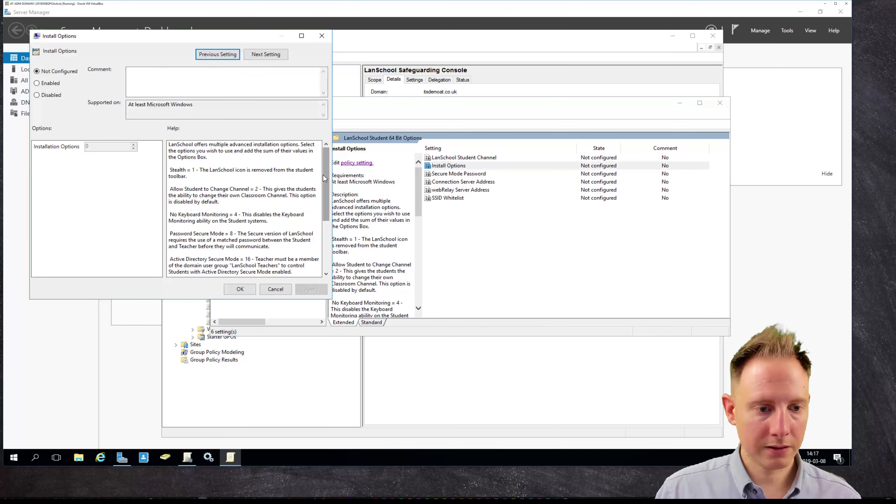
pyautogui.moveTo(324, 178); pyautogui.dragTo(325, 228)
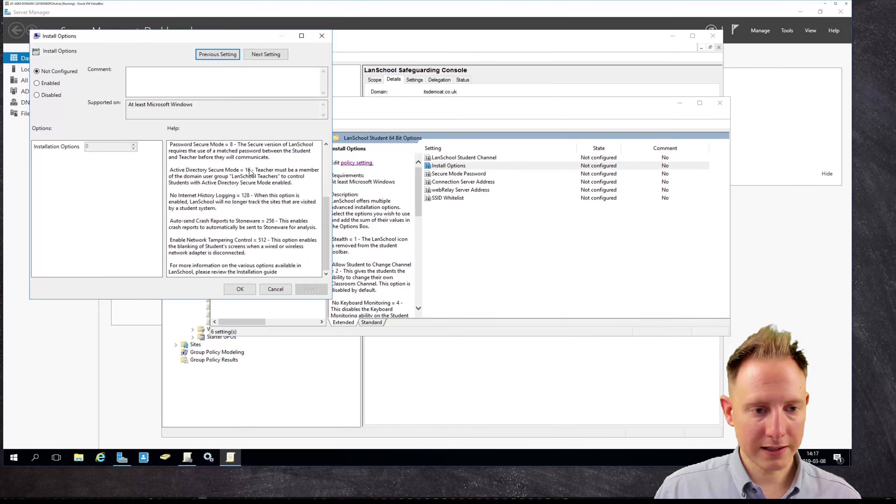
pyautogui.click(250, 172)
pyautogui.moveTo(268, 241); pyautogui.dragTo(263, 242)
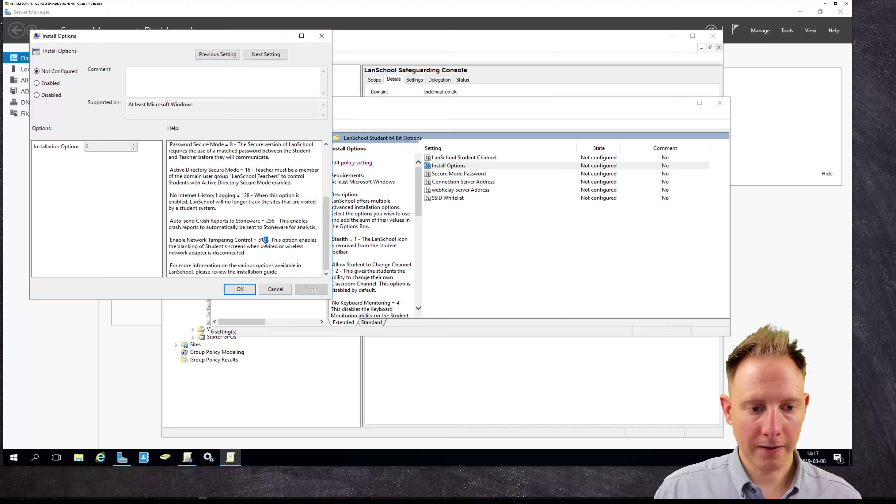
pyautogui.click(261, 245)
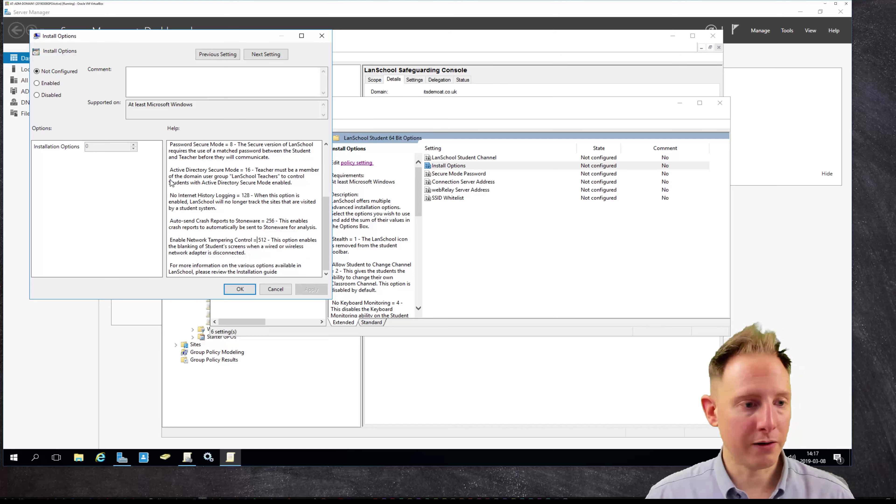
pyautogui.click(59, 86)
pyautogui.write('5')
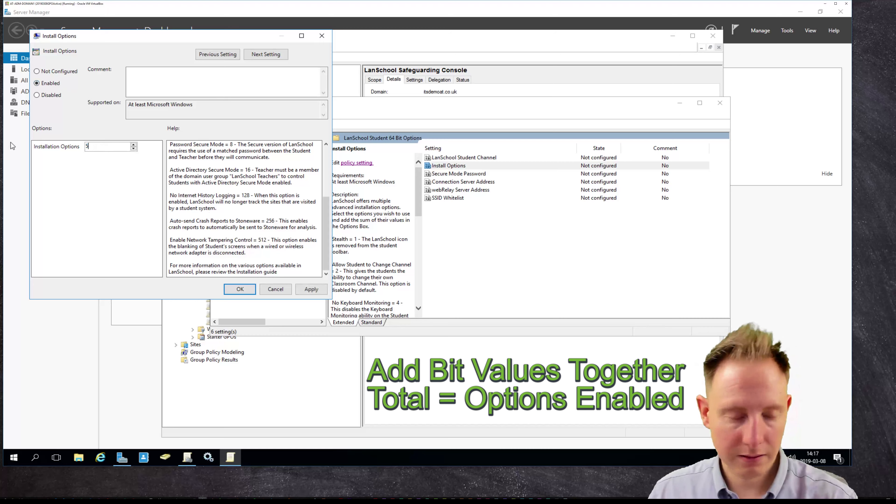
pyautogui.write('28')
pyautogui.hotkey('alt', 'a')
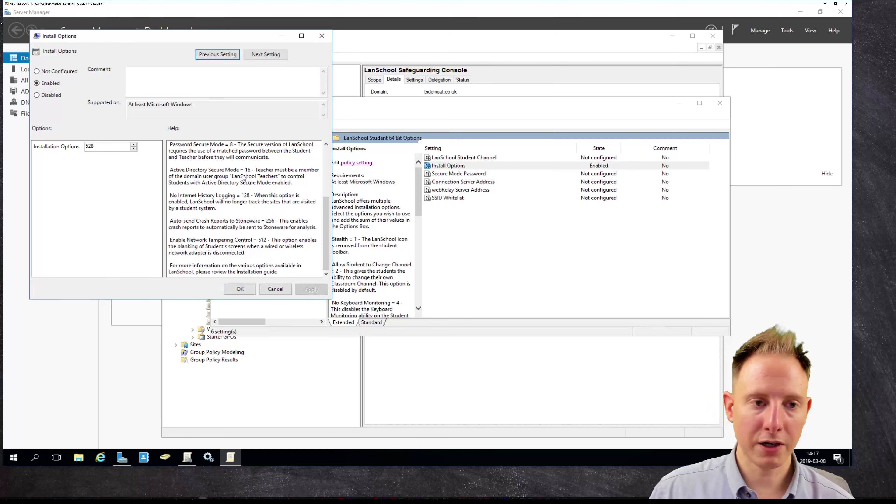
pyautogui.click(241, 289)
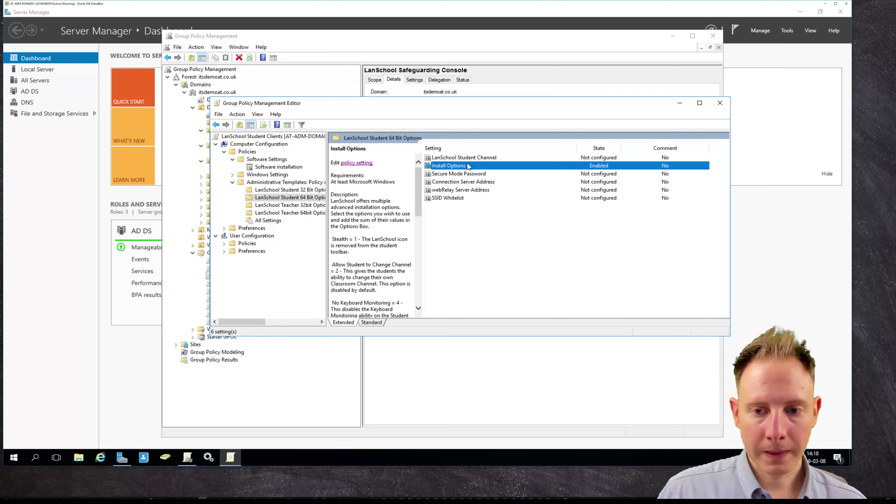
pyautogui.click(492, 182)
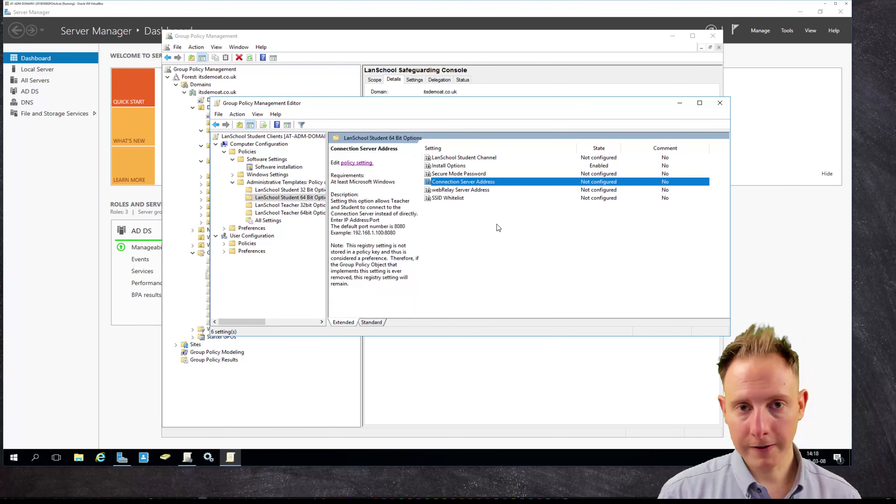
pyautogui.doubleClick(492, 183)
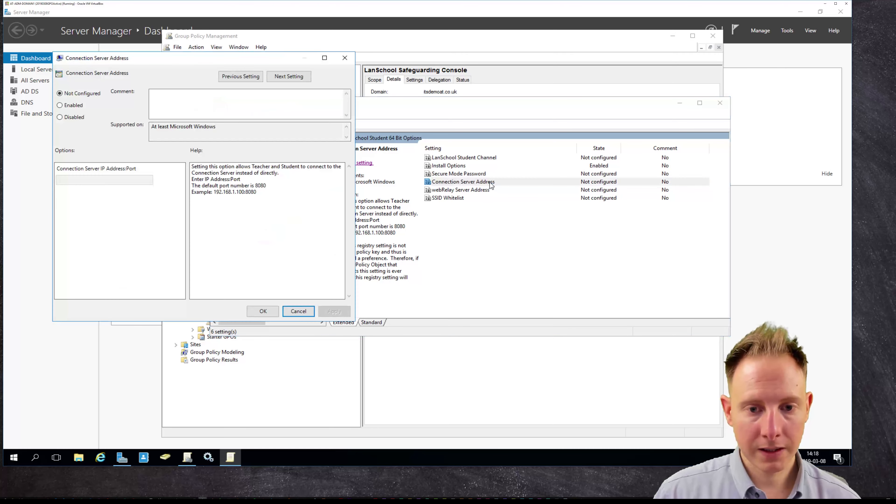
pyautogui.click(69, 106)
pyautogui.click(101, 179)
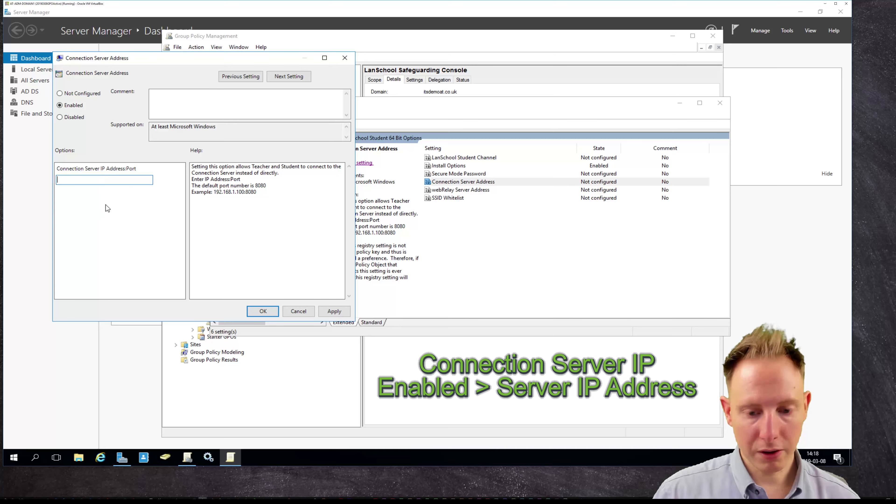
pyautogui.write('192.')
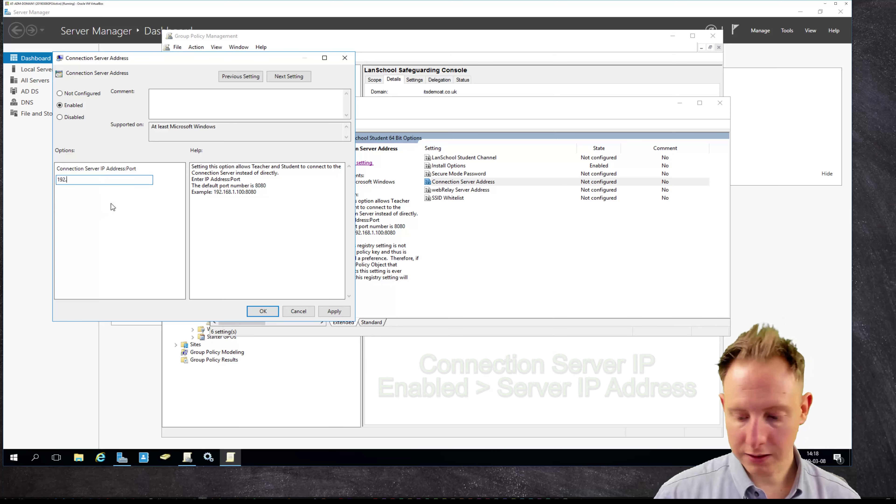
pyautogui.write('168.1.202')
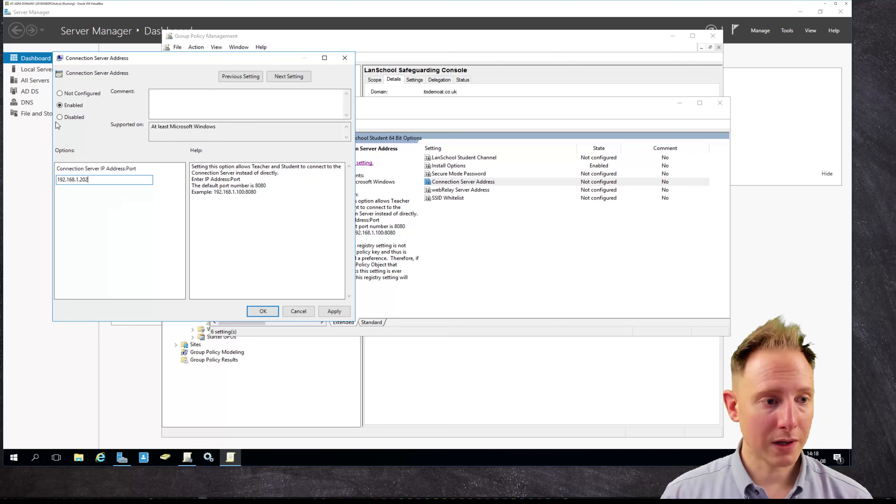
pyautogui.click(91, 94)
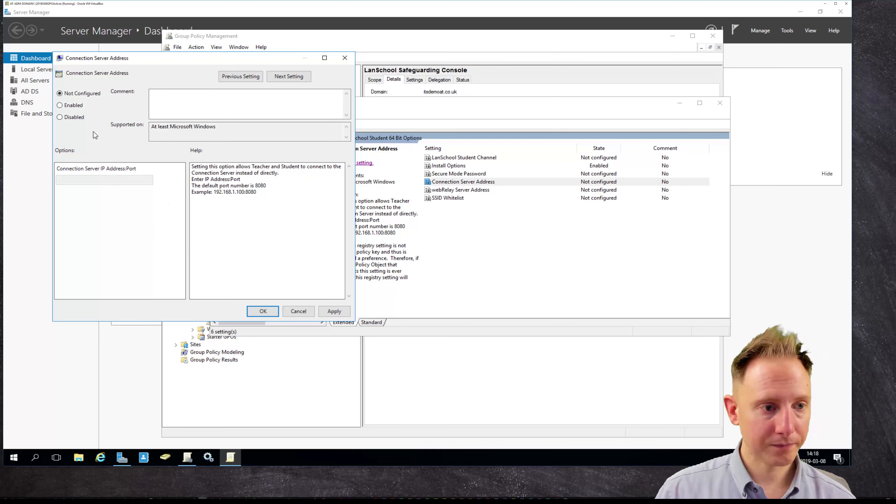
pyautogui.click(70, 106)
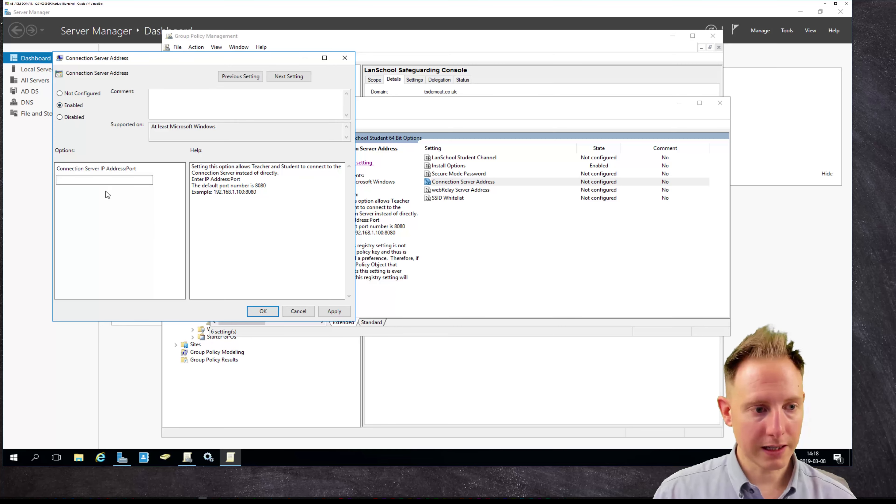
pyautogui.click(105, 180)
pyautogui.write('192.168')
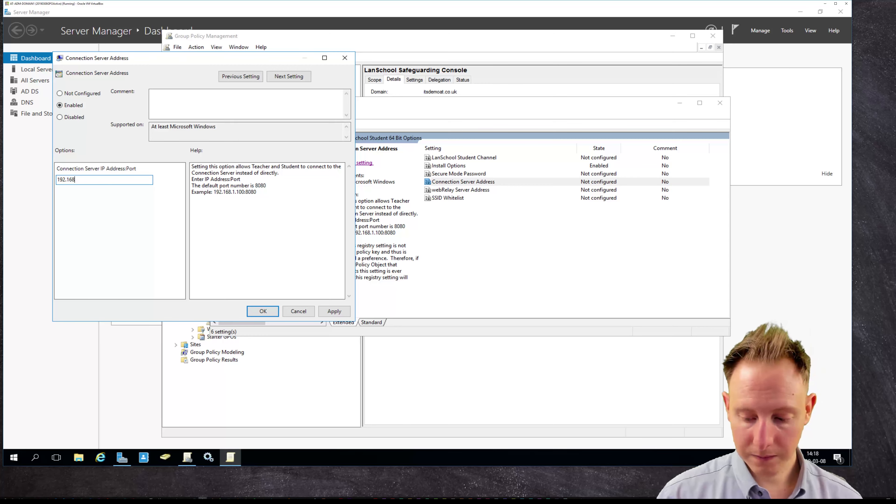
pyautogui.write('.1.202')
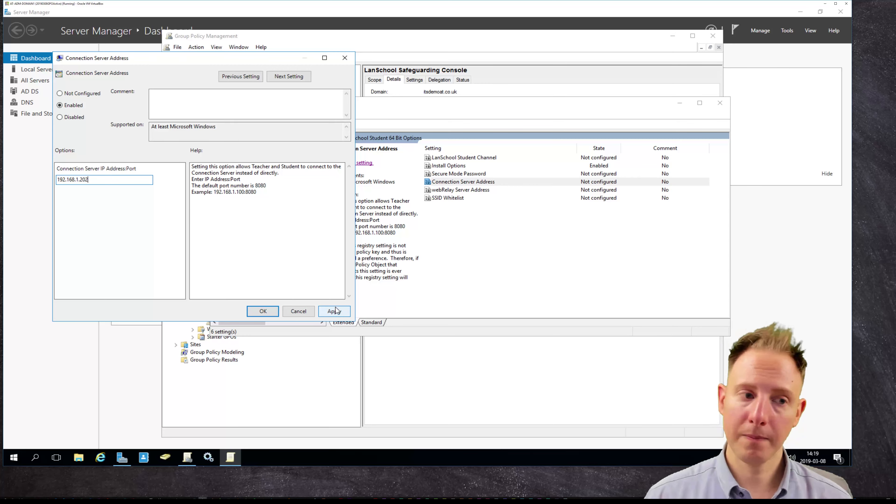
pyautogui.click(90, 94)
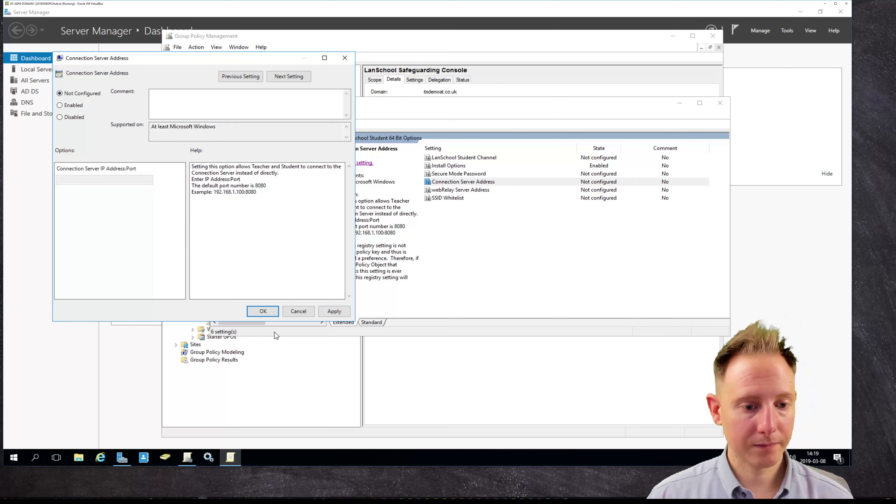
pyautogui.click(262, 311)
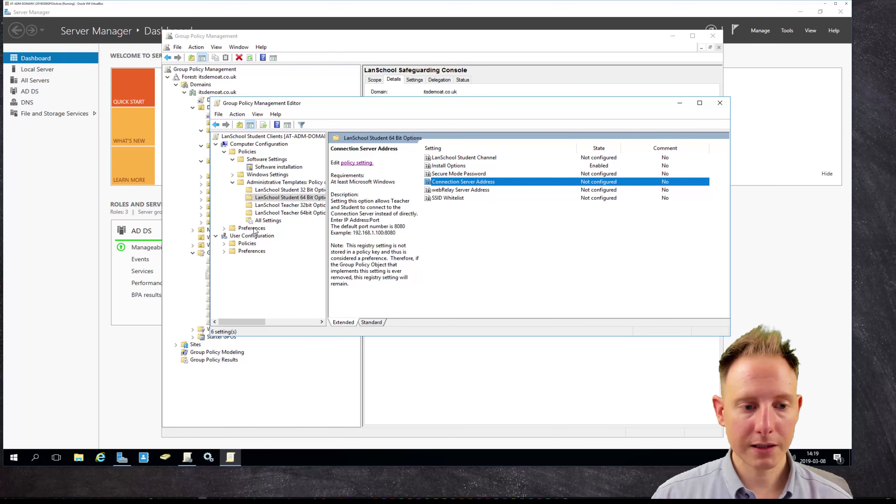
# Create a new registry item in the Computer Configuration Registry preferences.
pyautogui.click(225, 229)
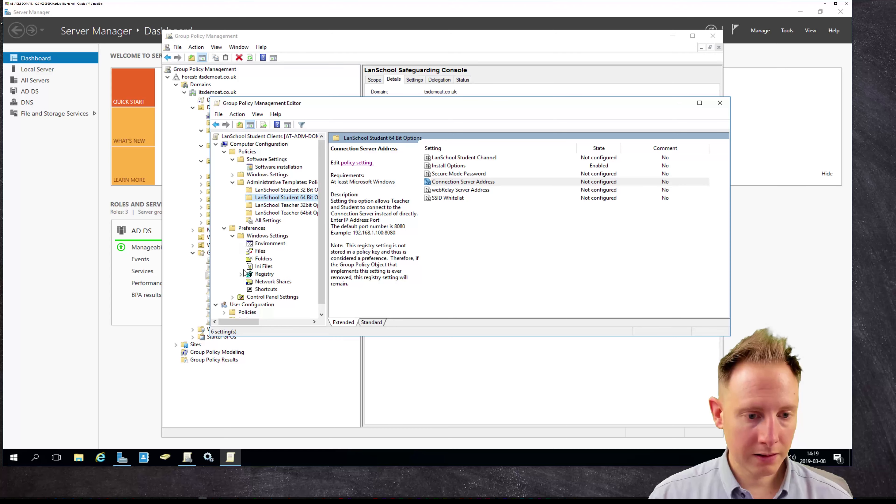
pyautogui.click(268, 275)
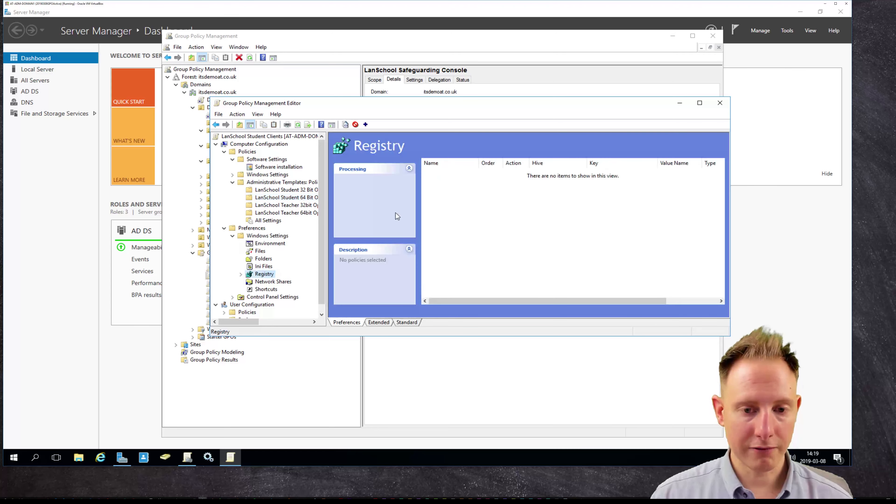
pyautogui.rightClick(516, 187)
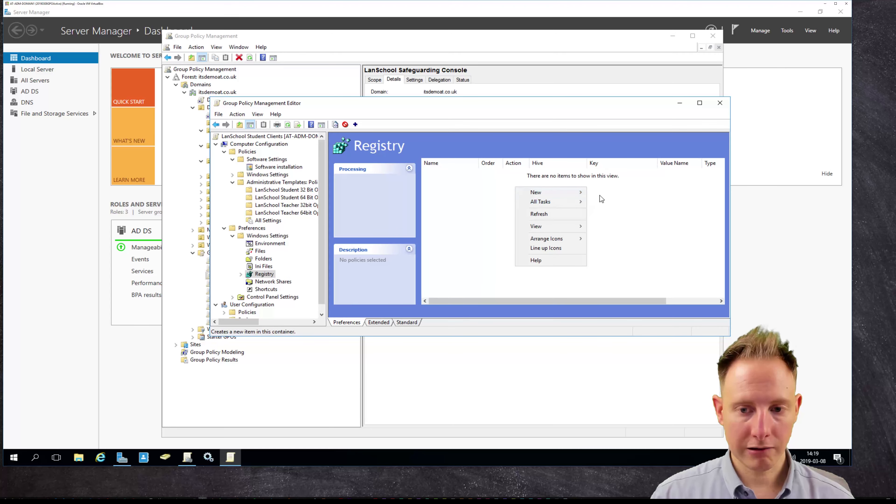
pyautogui.moveTo(575, 193)
pyautogui.click(607, 193)
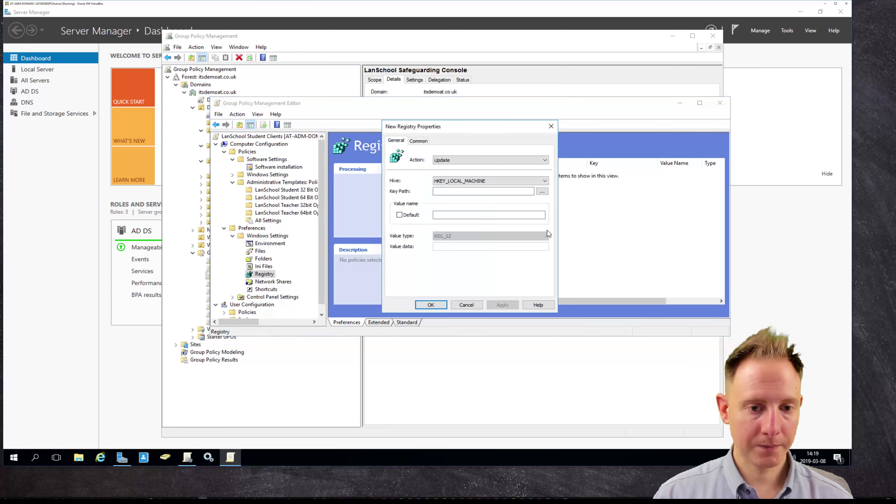
# Set the key path to HKEY_LOCAL_MACHINE\SOFTWARE\WOW6432Node and begin appending '\LanS'.
pyautogui.click(542, 191)
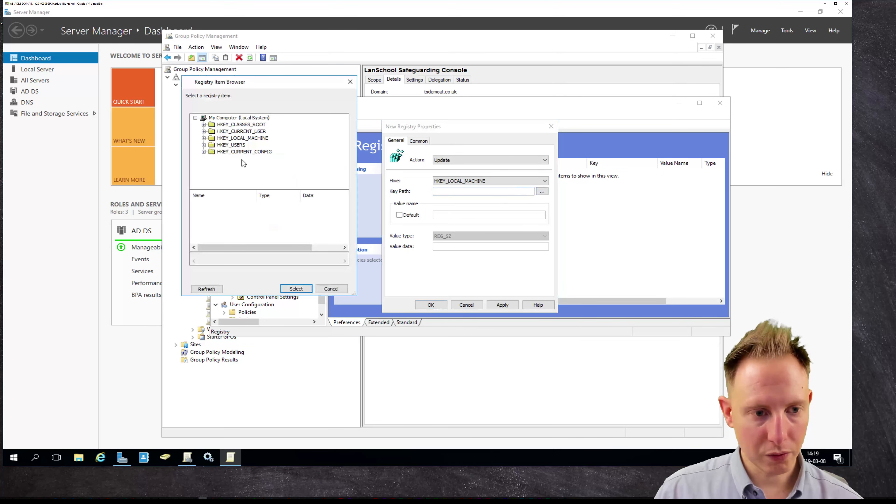
pyautogui.click(204, 139)
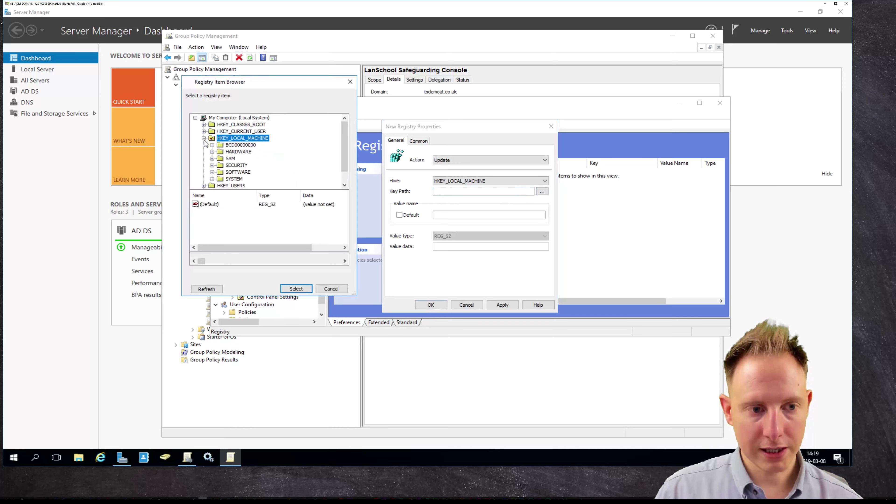
pyautogui.click(211, 173)
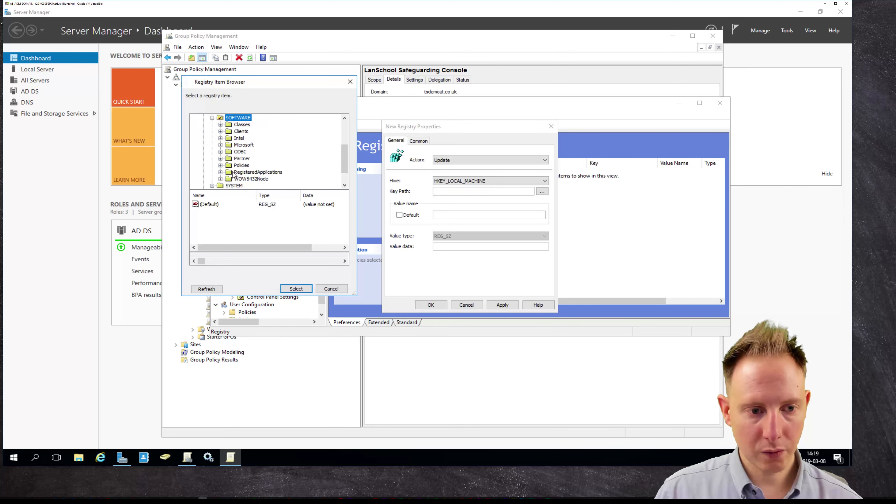
pyautogui.scroll(-2, 240, 173)
pyautogui.click(257, 154)
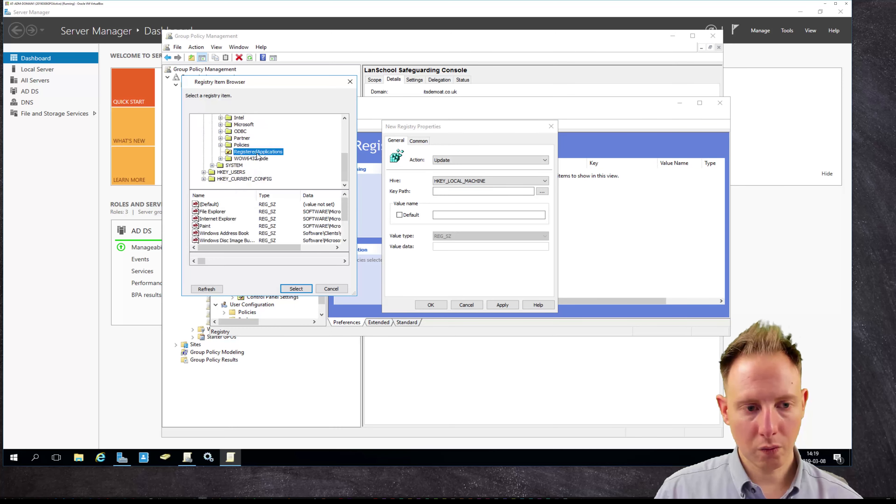
pyautogui.click(253, 159)
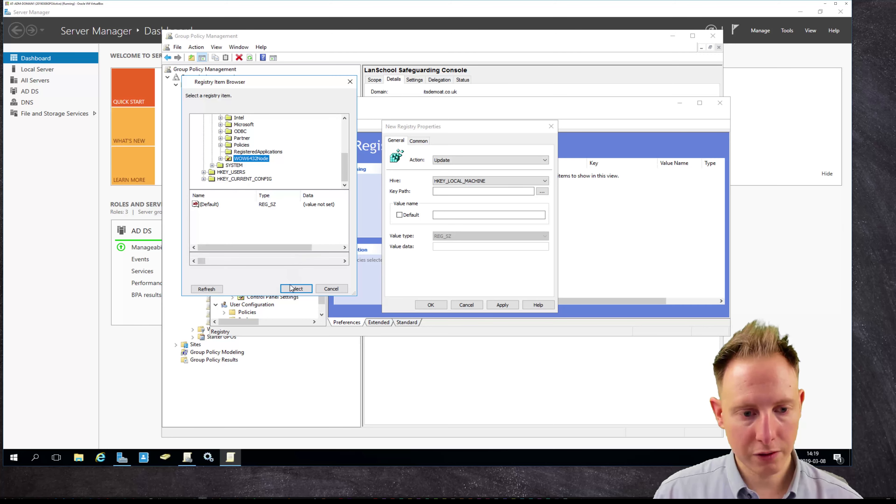
pyautogui.click(296, 288)
pyautogui.click(531, 192)
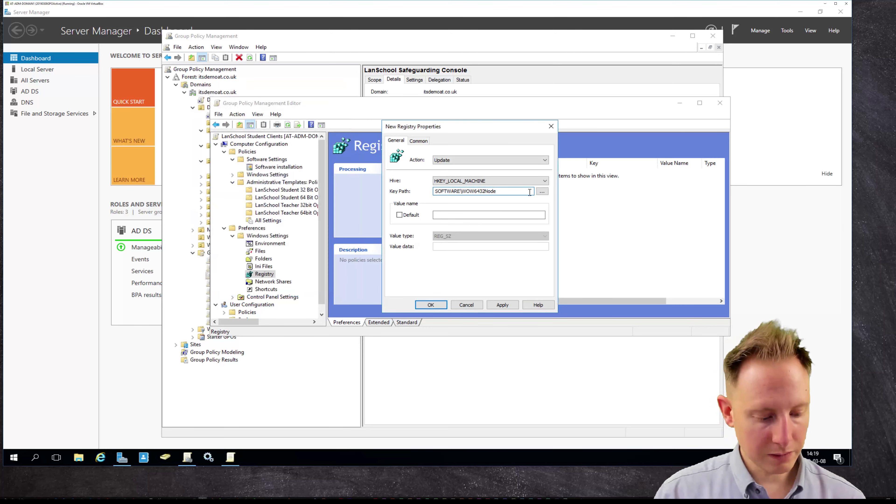
pyautogui.write('\\LanSchool')
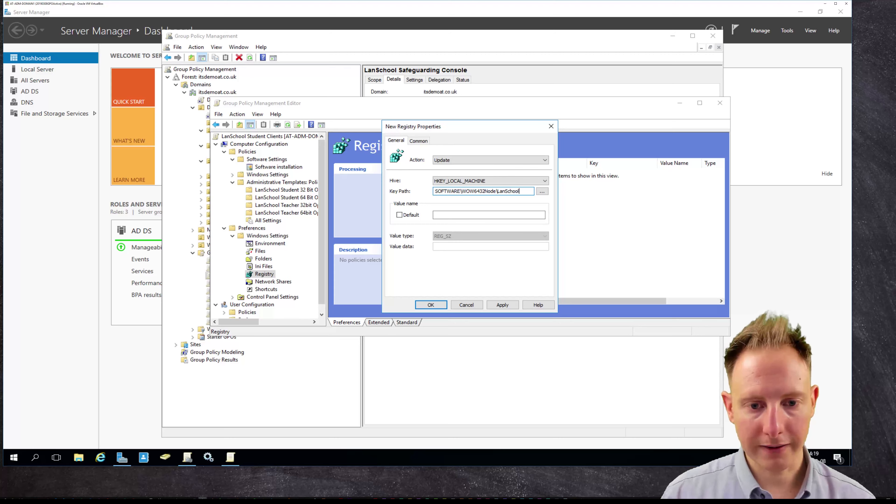
# Enter value name StudentDestFolder with data C:\LanSchool Files and save the registry item.
pyautogui.click(446, 217)
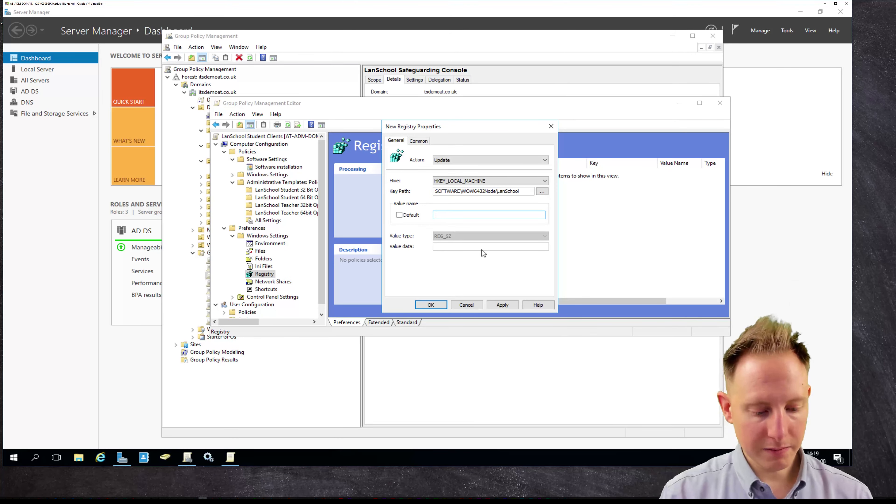
pyautogui.write('Student')
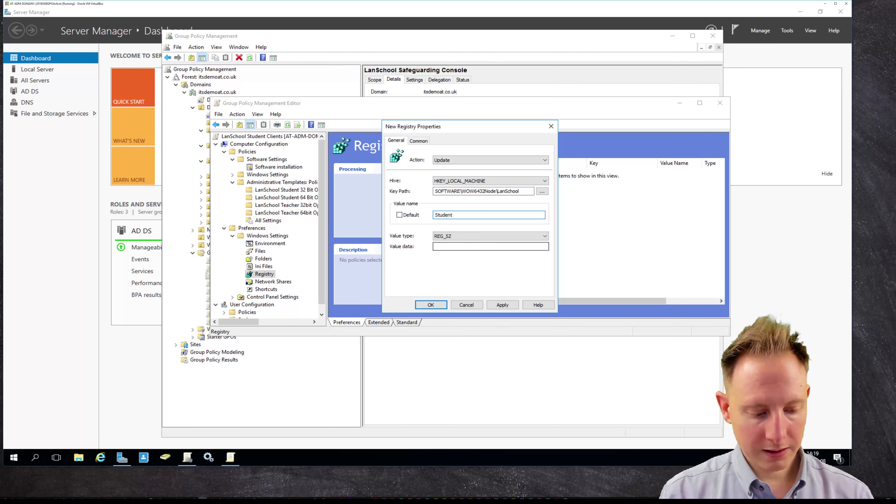
pyautogui.write('DestFolder')
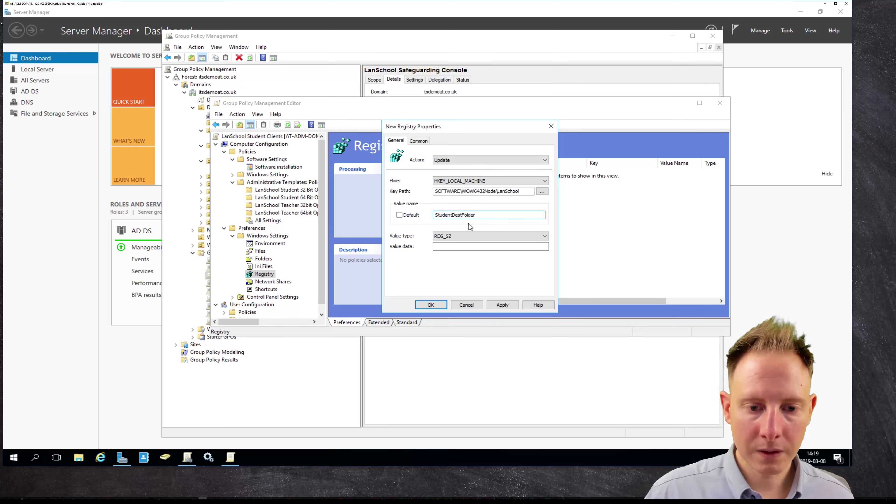
pyautogui.click(456, 247)
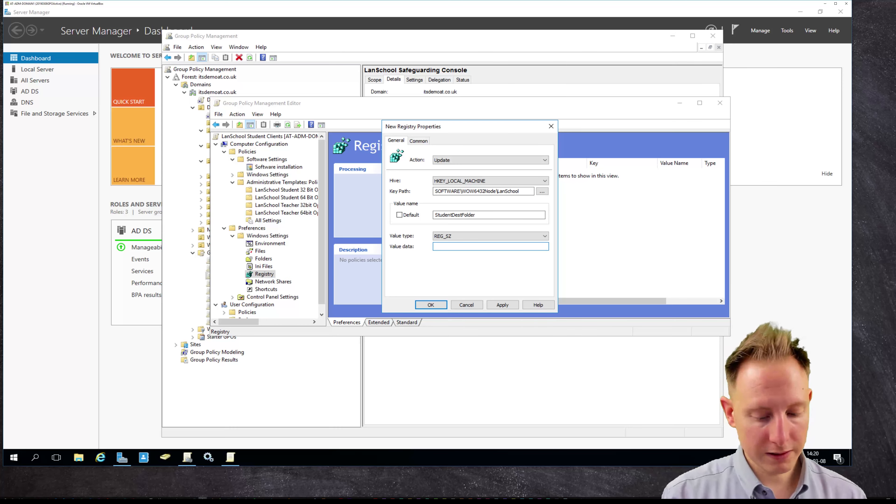
pyautogui.write('\\LanSchool Files')
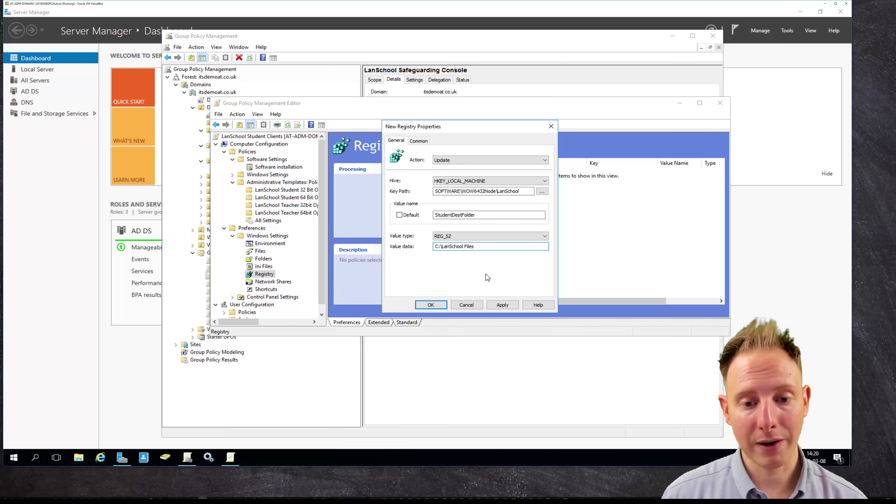
pyautogui.click(502, 305)
pyautogui.click(425, 304)
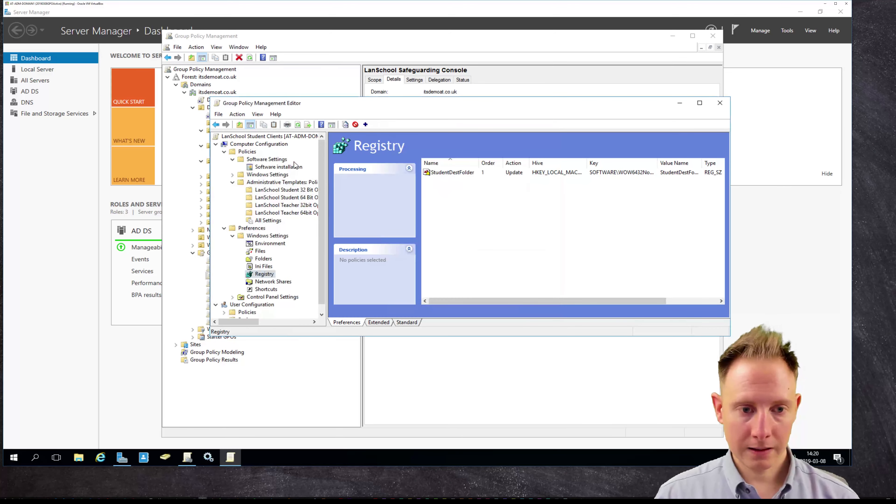
# Check the package, close the editor, and link LanSchool Student Clients to IT Lab Students.
pyautogui.click(287, 167)
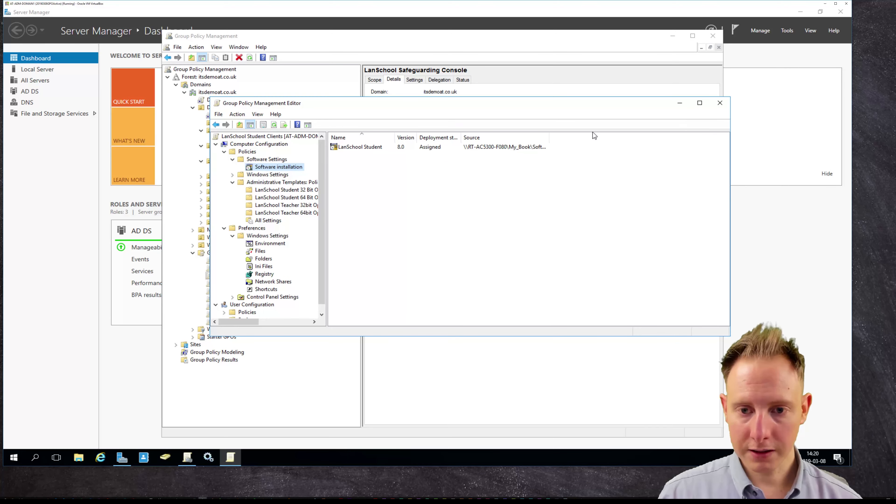
pyautogui.click(720, 103)
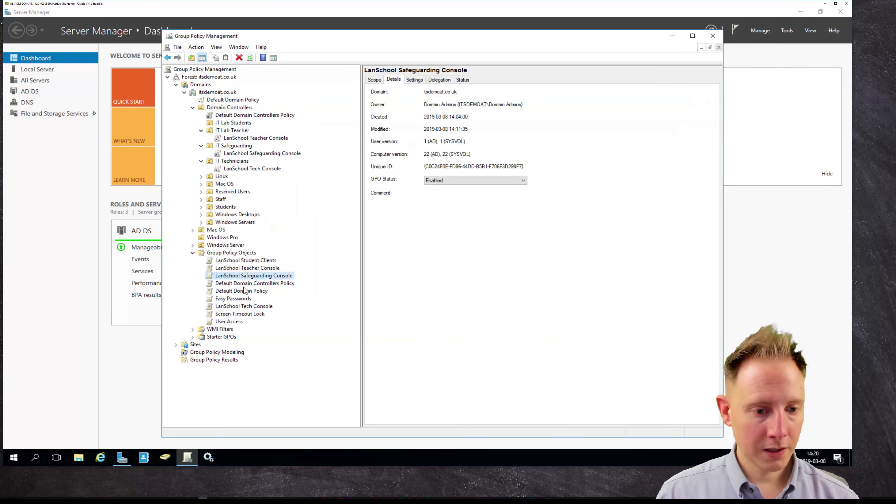
pyautogui.moveTo(261, 277); pyautogui.dragTo(236, 123)
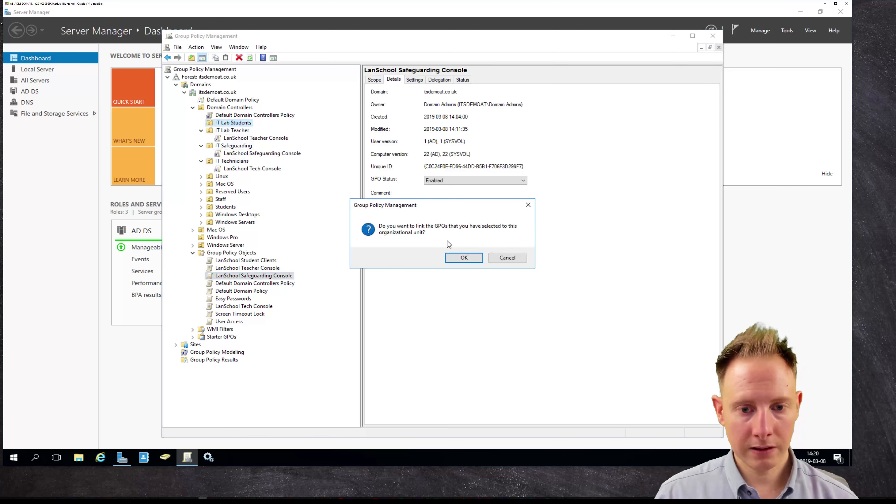
pyautogui.click(455, 259)
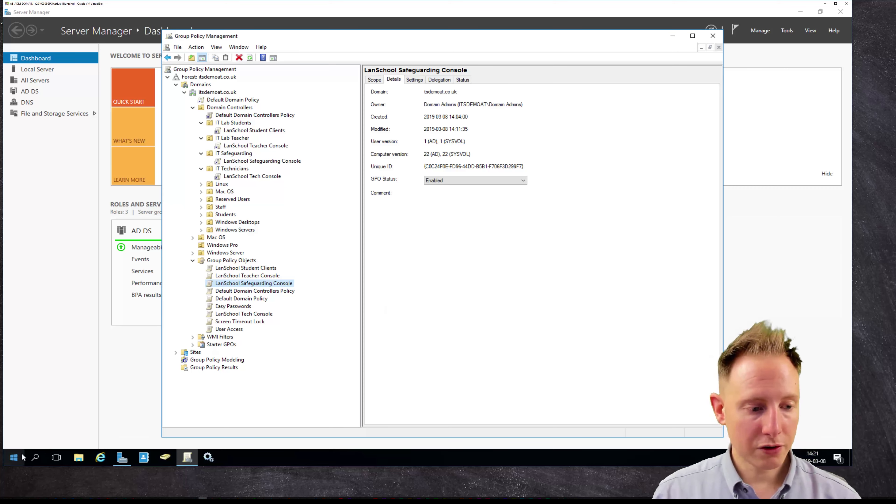
pyautogui.click(14, 457)
# Run gpupdate to refresh group policy, then close Group Policy Management.
pyautogui.write('gpupdate')
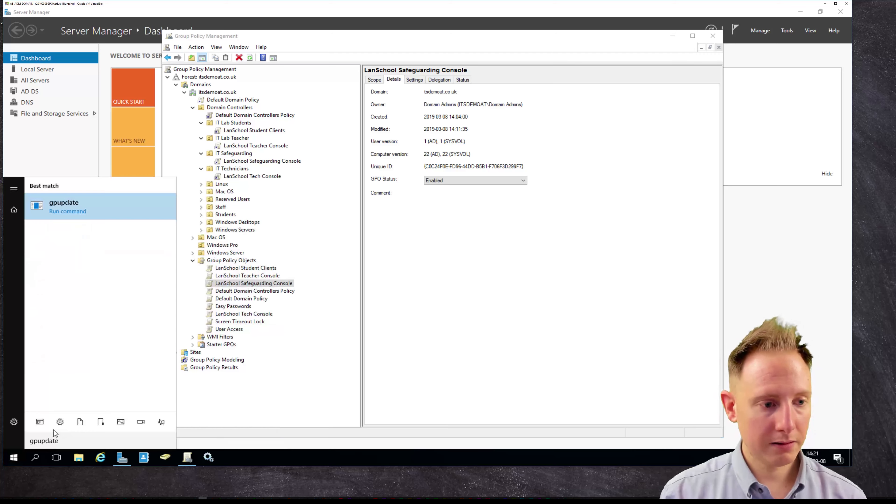
pyautogui.press('Return')
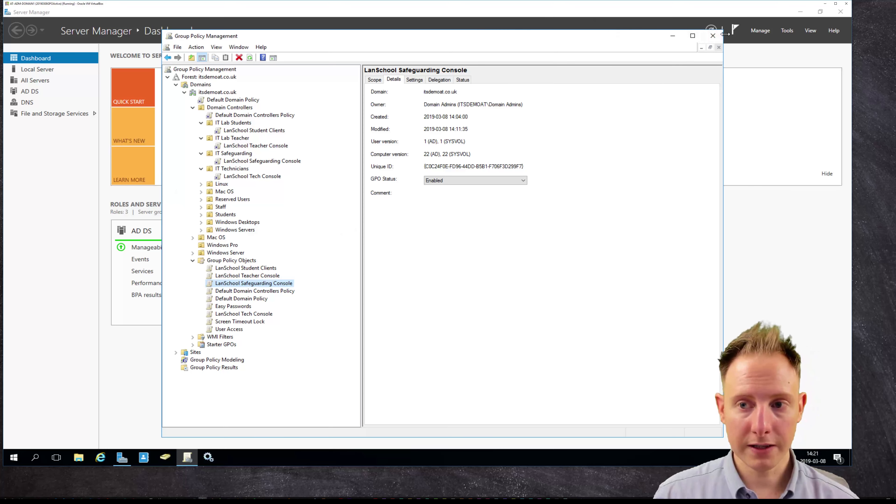
pyautogui.click(712, 36)
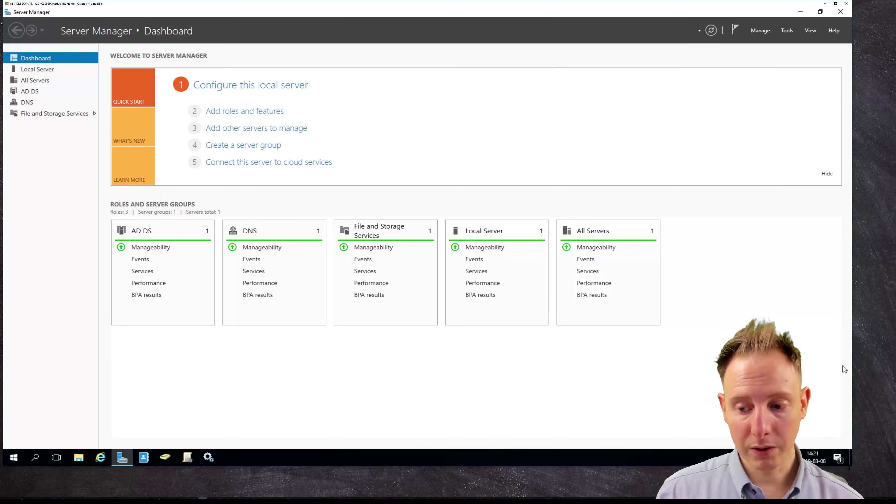
# Shrink the server's VM window so the other lab machines are visible.
pyautogui.moveTo(850, 472); pyautogui.dragTo(70, 41)
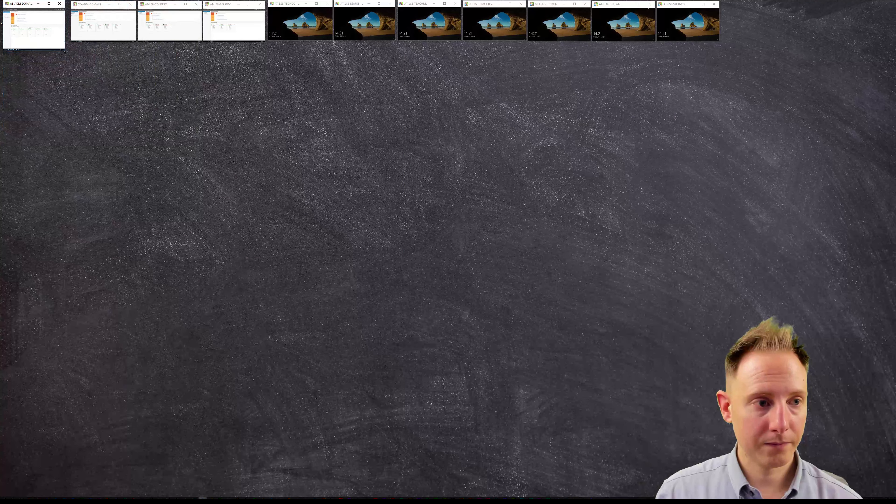